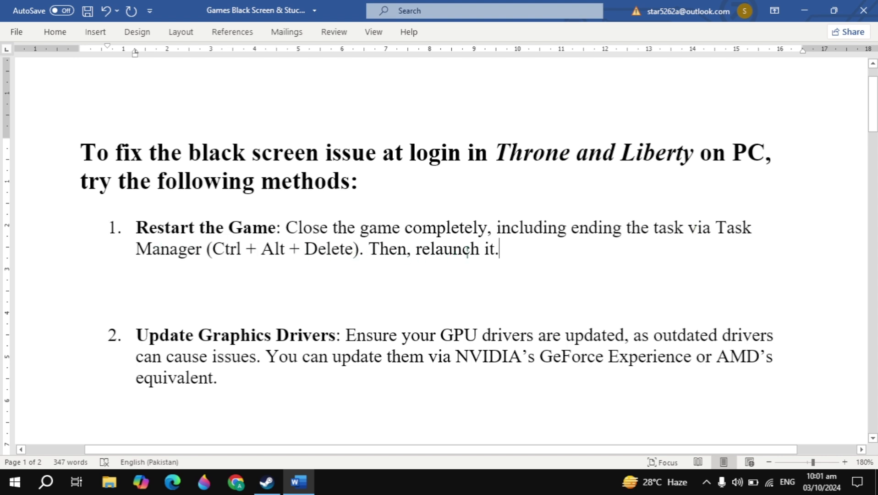
# Open The First Descendant's page in the Steam Library
pyautogui.scroll(-3, 467, 251)
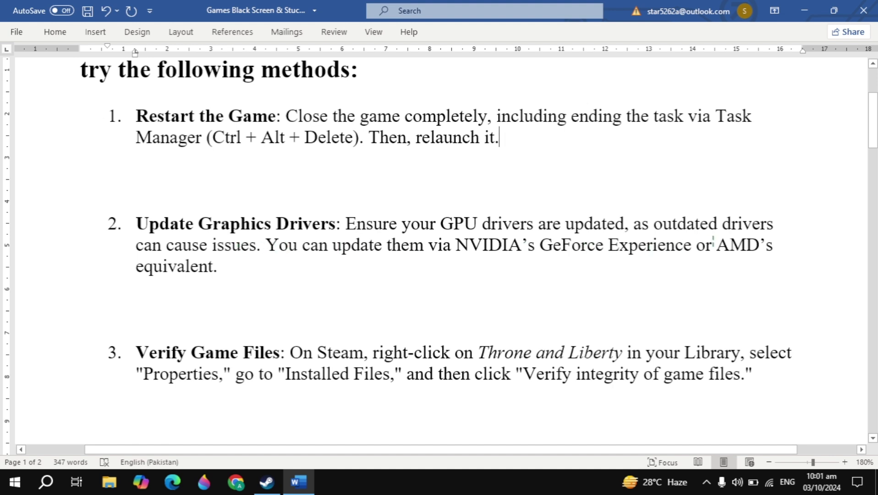
pyautogui.scroll(-2, 293, 232)
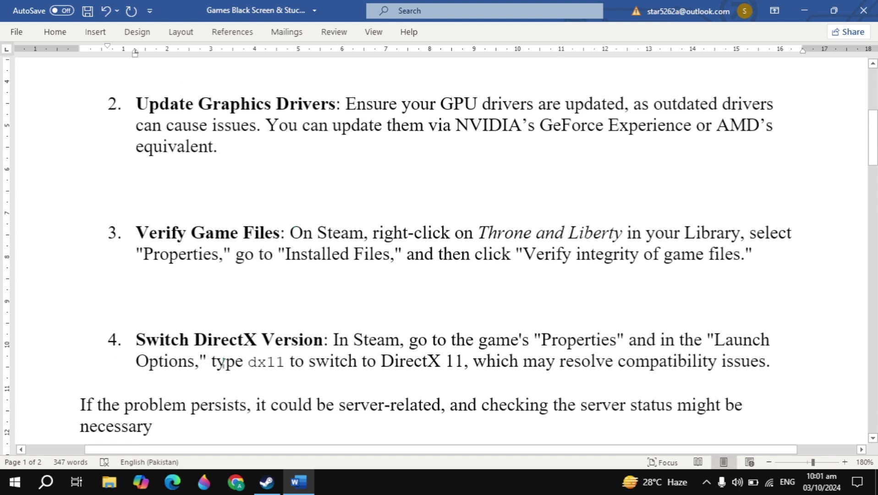
pyautogui.click(266, 481)
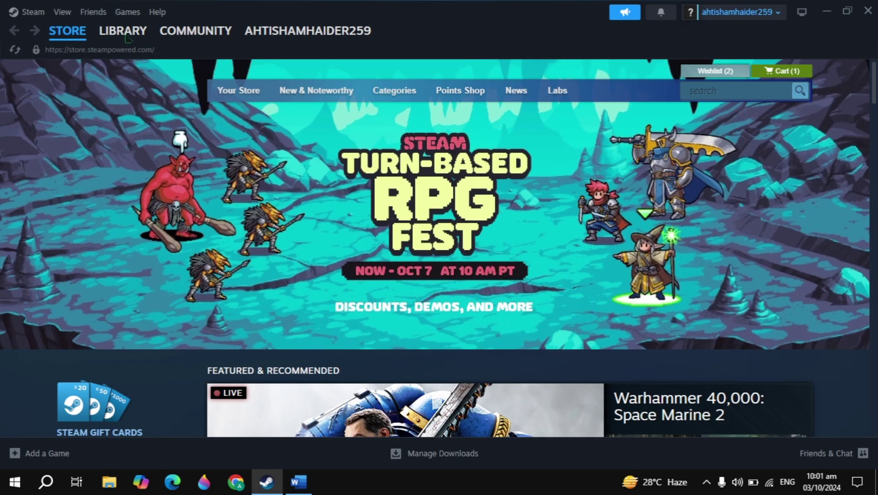
pyautogui.click(126, 36)
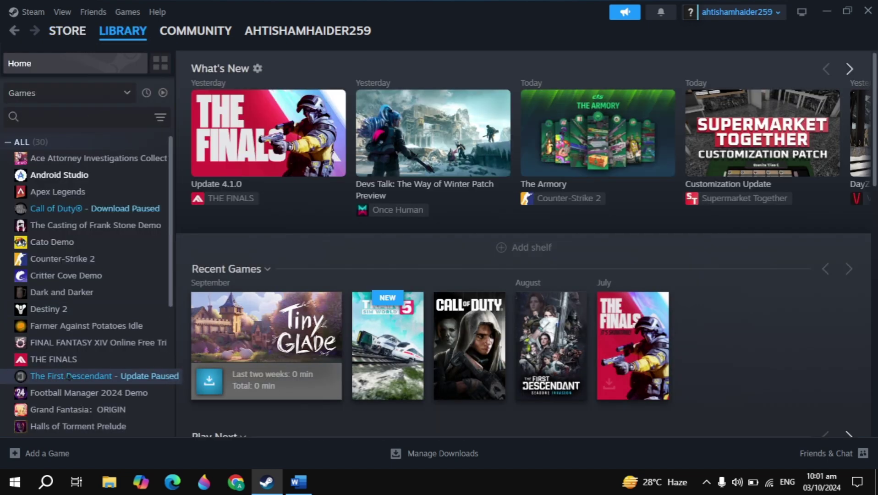
pyautogui.click(81, 377)
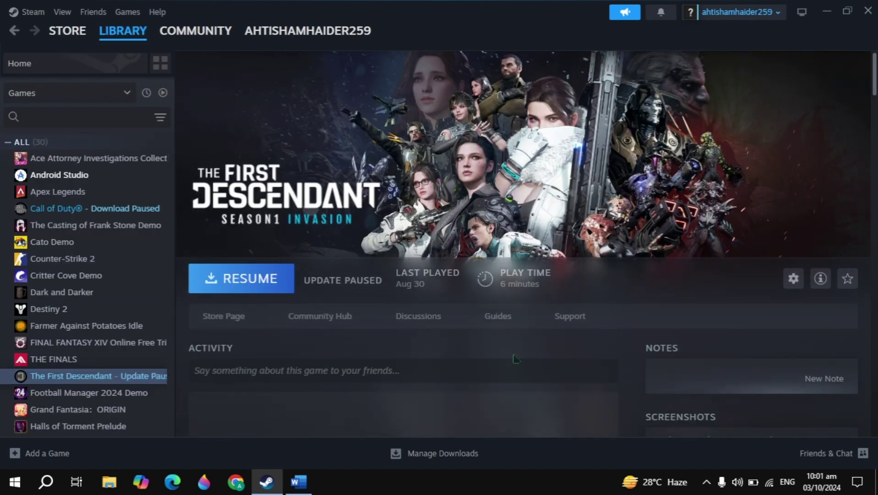
# Verify the integrity of the game files from Properties > Installed Files, then close Properties
pyautogui.click(793, 279)
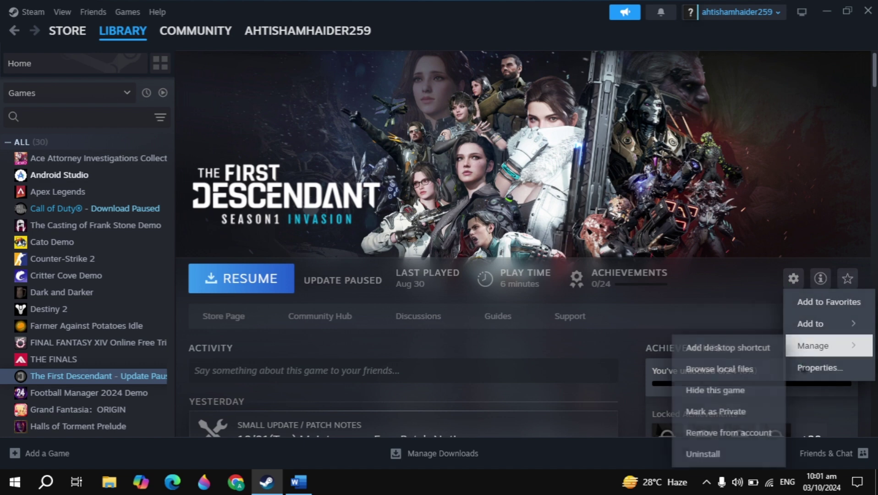
pyautogui.click(809, 376)
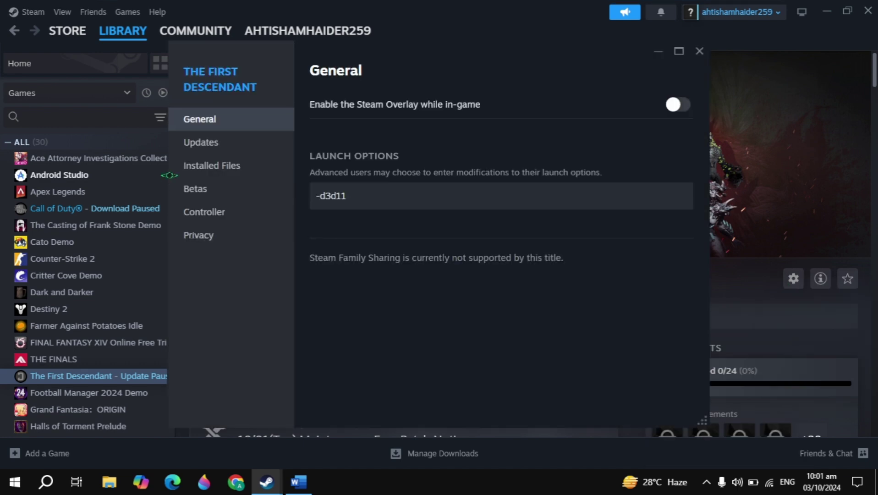
pyautogui.click(234, 168)
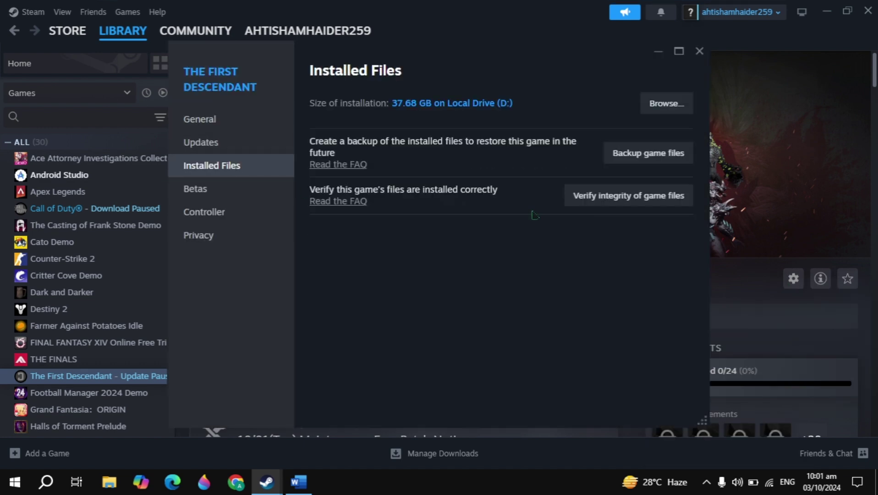
pyautogui.click(637, 201)
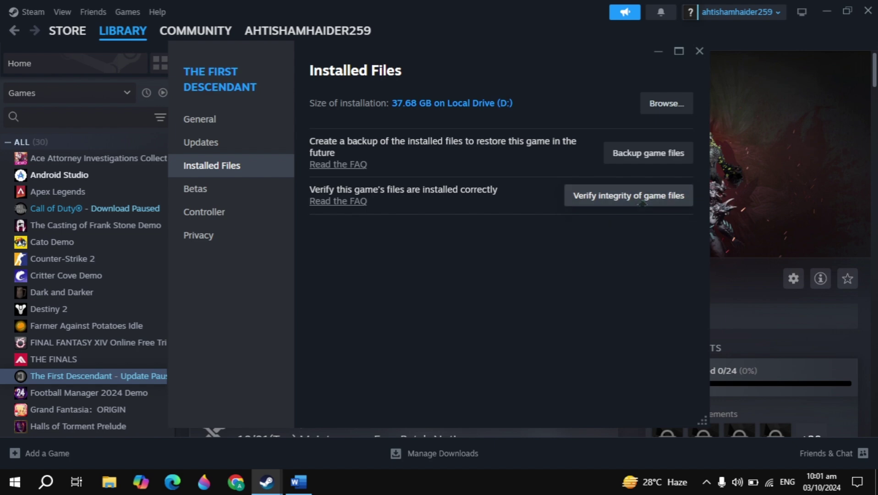
pyautogui.click(700, 50)
# Read further down the troubleshooting document, then return to Steam
pyautogui.click(298, 482)
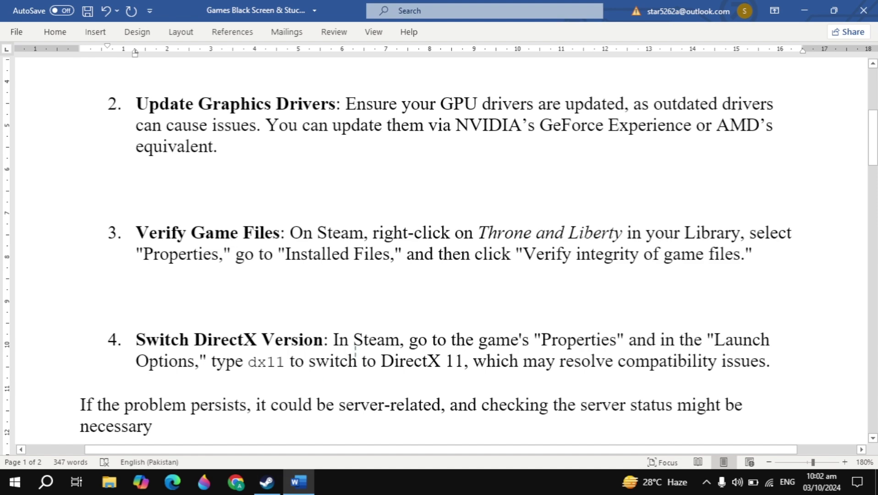
pyautogui.scroll(-4, 356, 353)
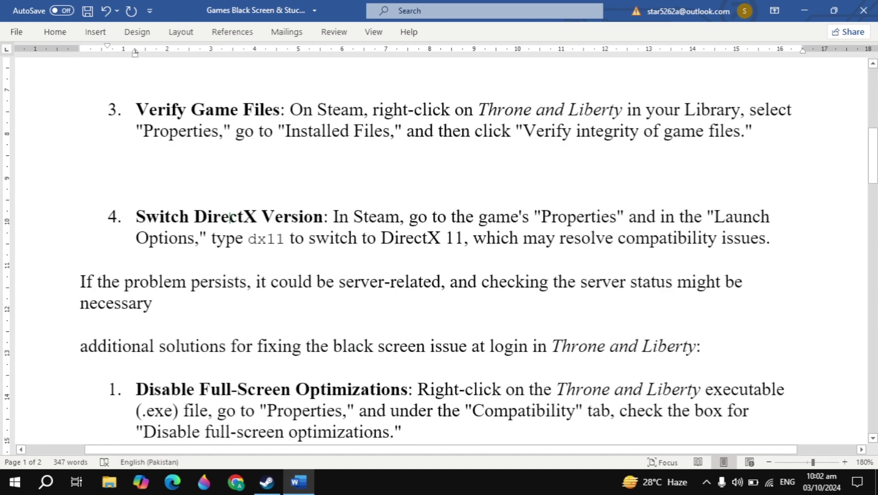
pyautogui.click(267, 482)
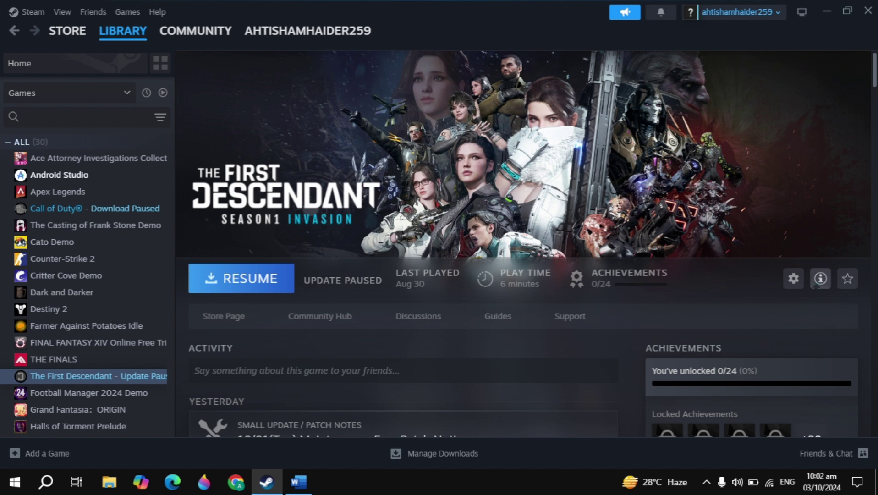
# Set The First Descendant's launch option to -dx11
pyautogui.click(801, 283)
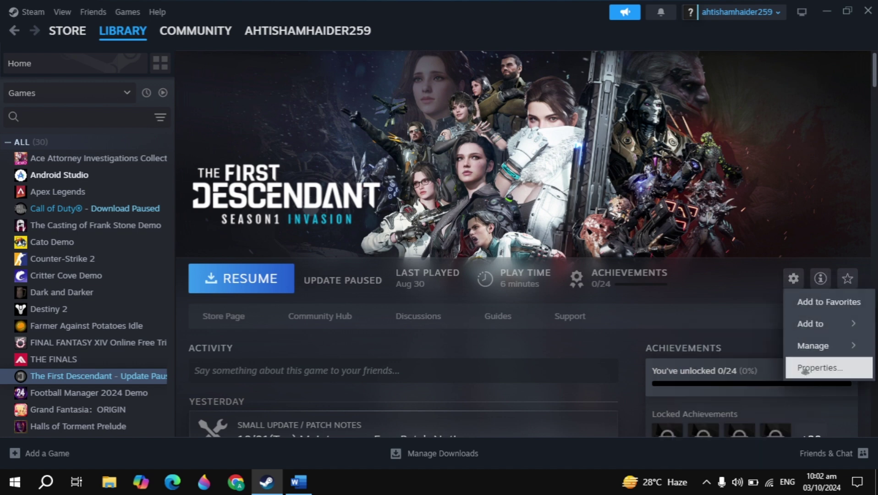
pyautogui.click(805, 370)
pyautogui.click(399, 193)
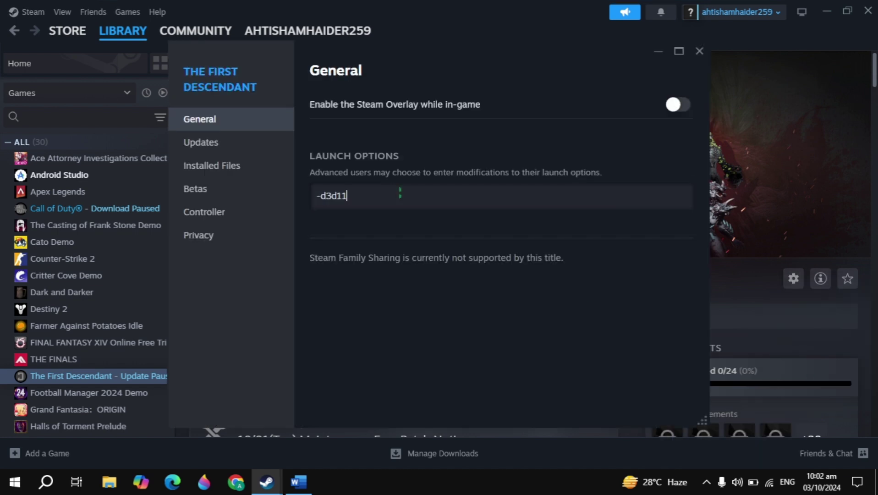
pyautogui.hotkey('ctrl', 'a')
pyautogui.write('-dx11')
pyautogui.click(699, 51)
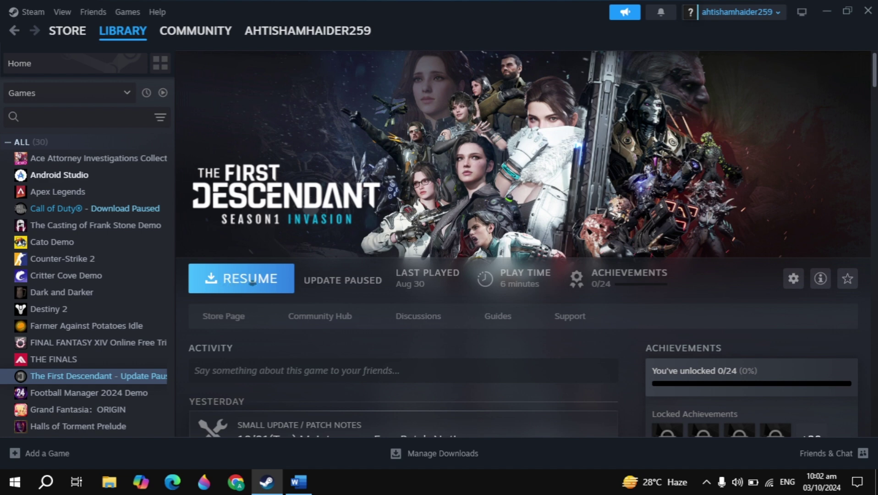
# Change the launch option to -d3d11, then clear the launch options entirely
pyautogui.click(793, 278)
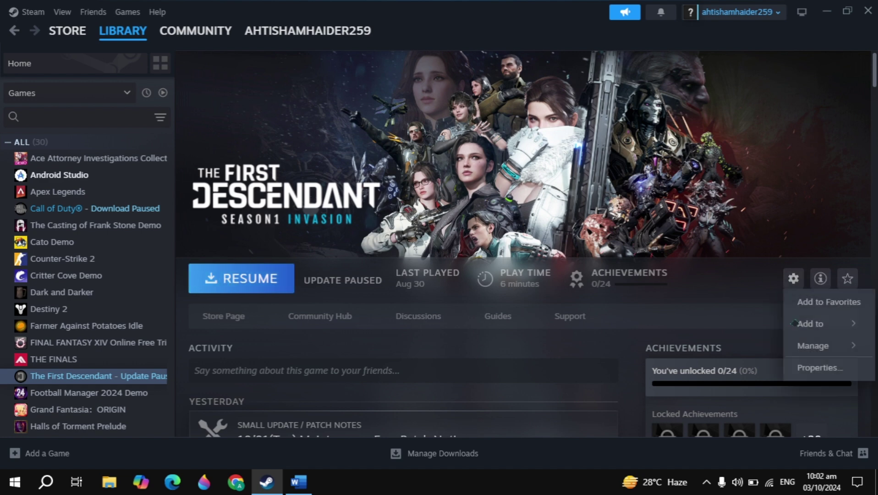
pyautogui.click(810, 368)
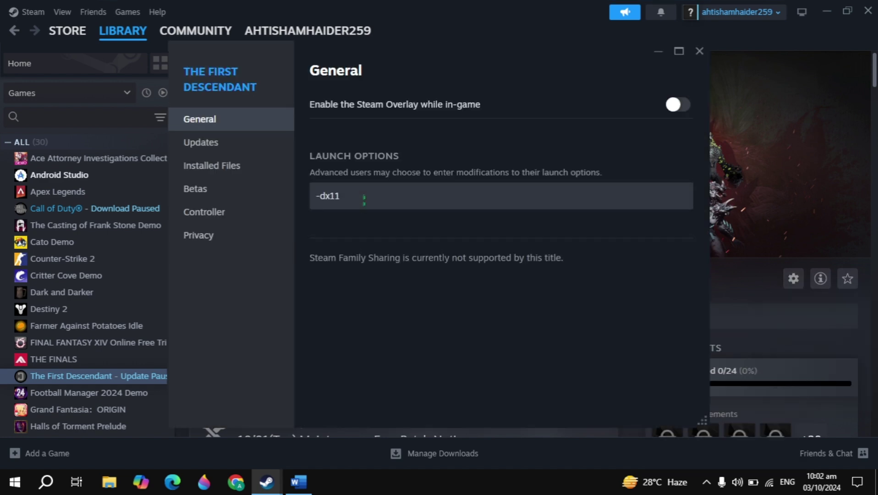
pyautogui.moveTo(390, 198); pyautogui.dragTo(48, 192)
pyautogui.write('-d')
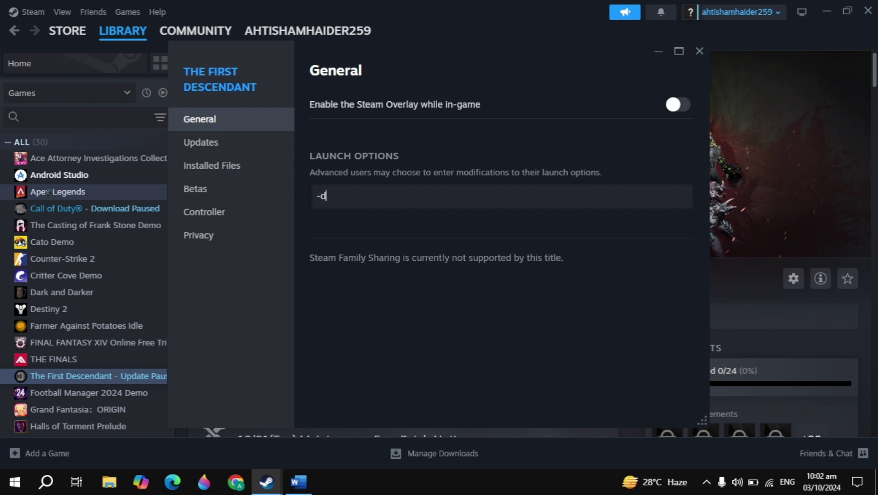
pyautogui.write('3d11')
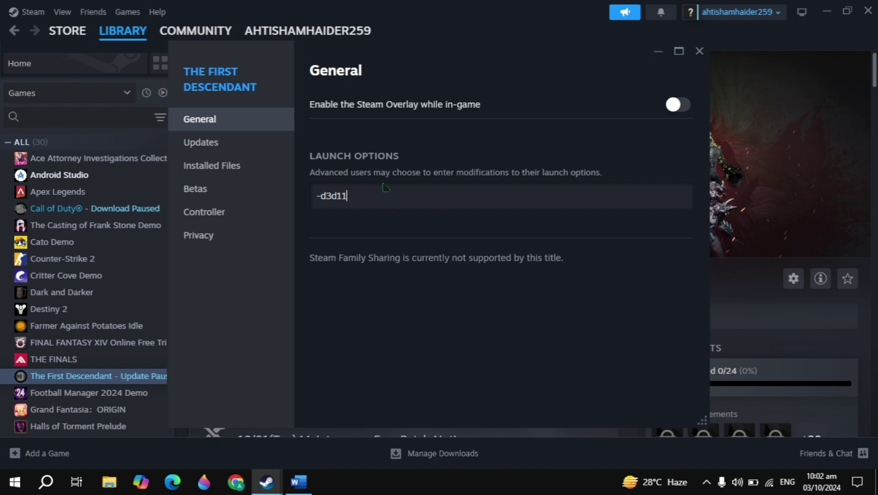
pyautogui.hotkey('ctrl', 'a')
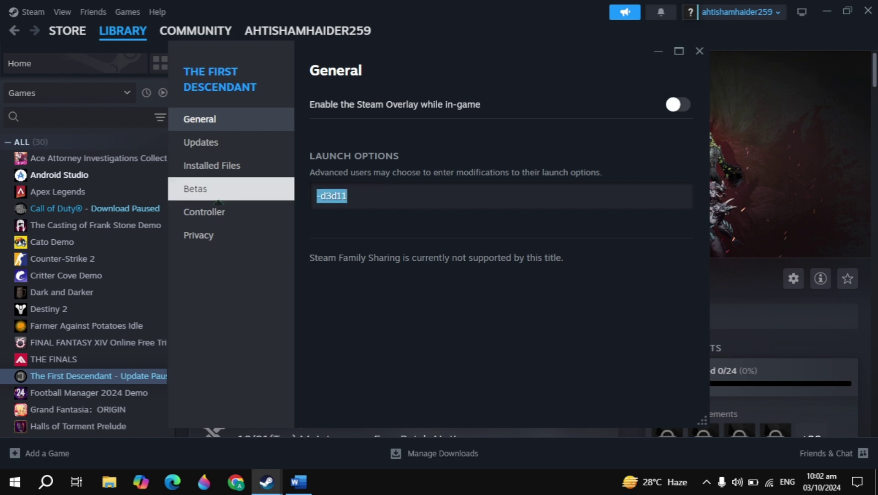
pyautogui.press('BackSpace')
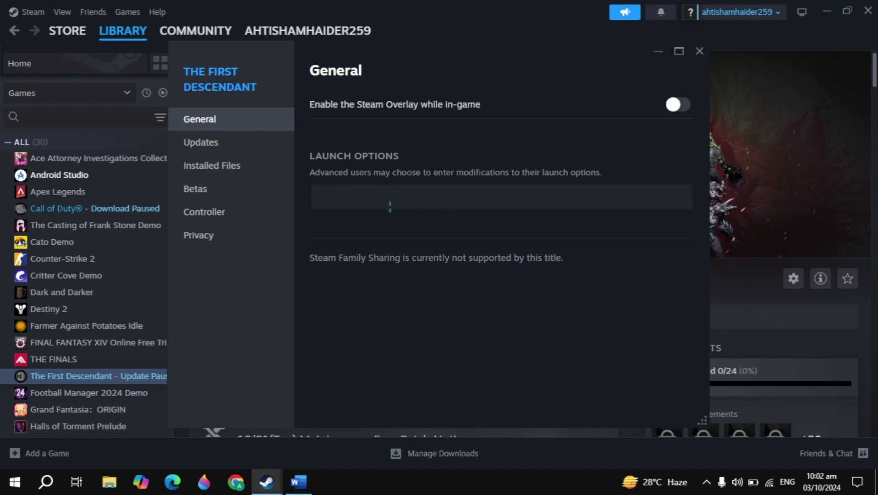
pyautogui.click(700, 51)
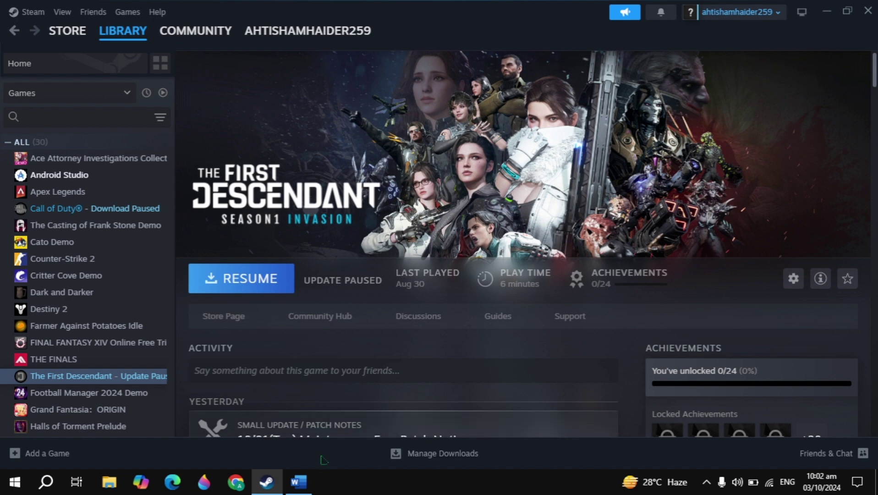
# After checking the guide, open the game's install folder from Properties > Installed Files
pyautogui.click(298, 481)
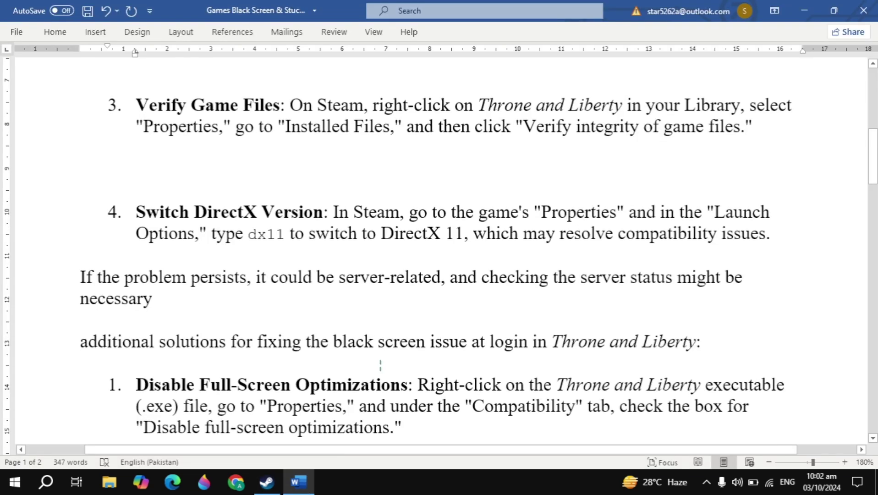
pyautogui.scroll(-3, 380, 365)
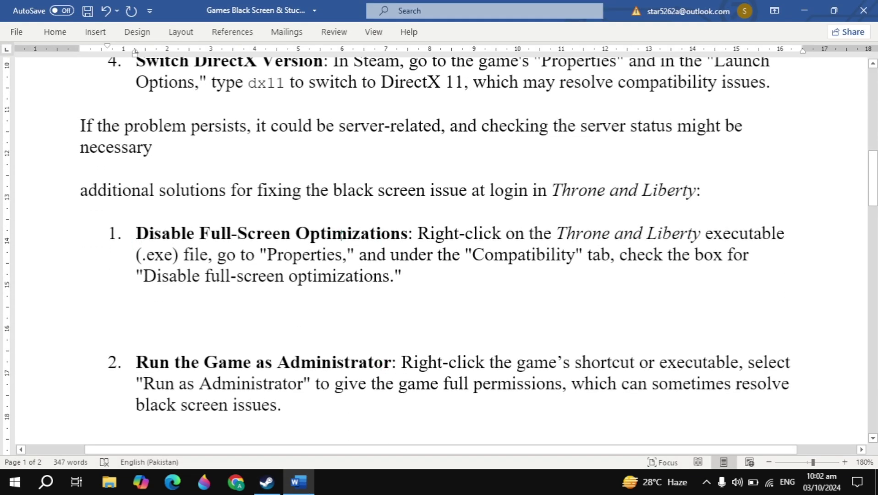
pyautogui.click(267, 481)
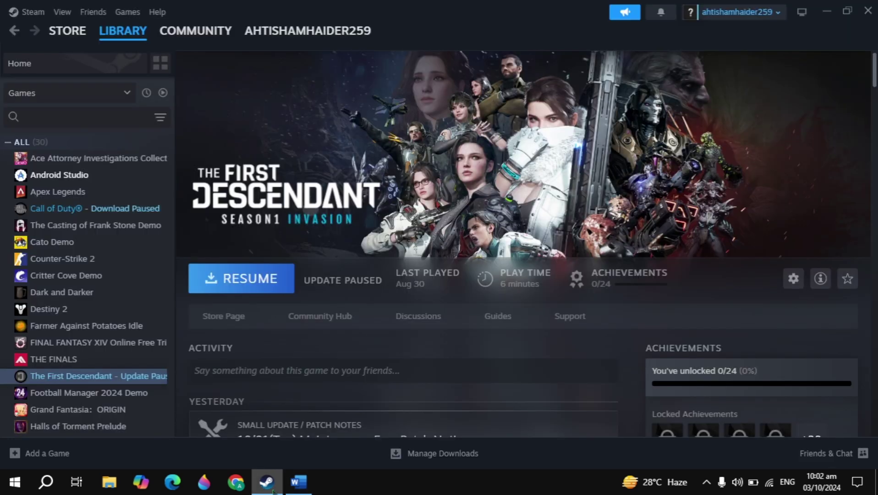
pyautogui.click(794, 278)
pyautogui.click(805, 372)
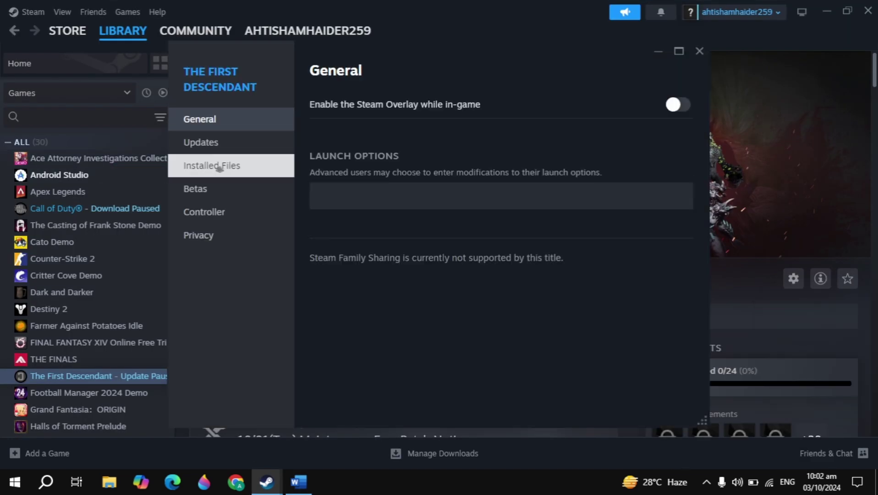
pyautogui.click(219, 167)
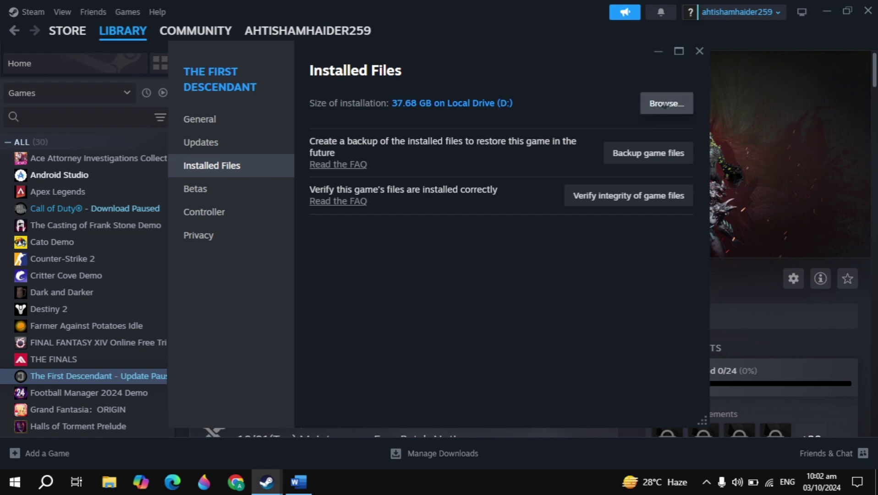
pyautogui.click(664, 105)
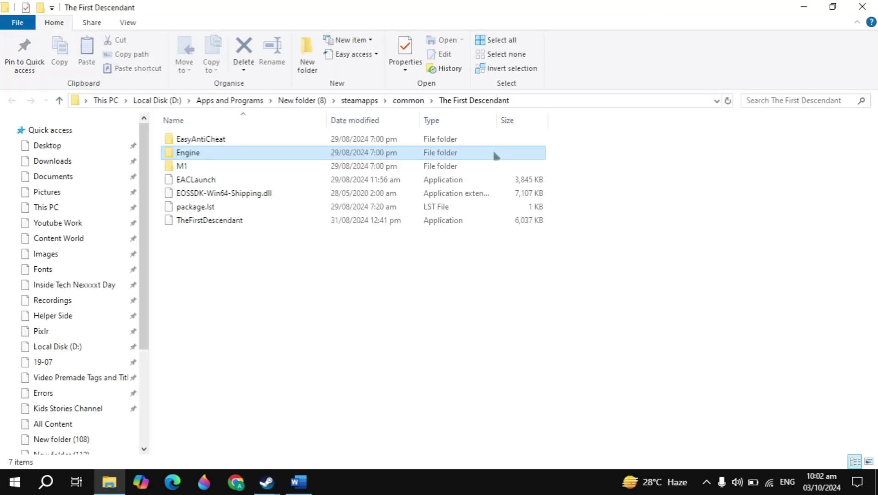
# Open TheFirstDescendant.exe's Compatibility properties, turn compatibility mode off and apply
pyautogui.click(493, 152)
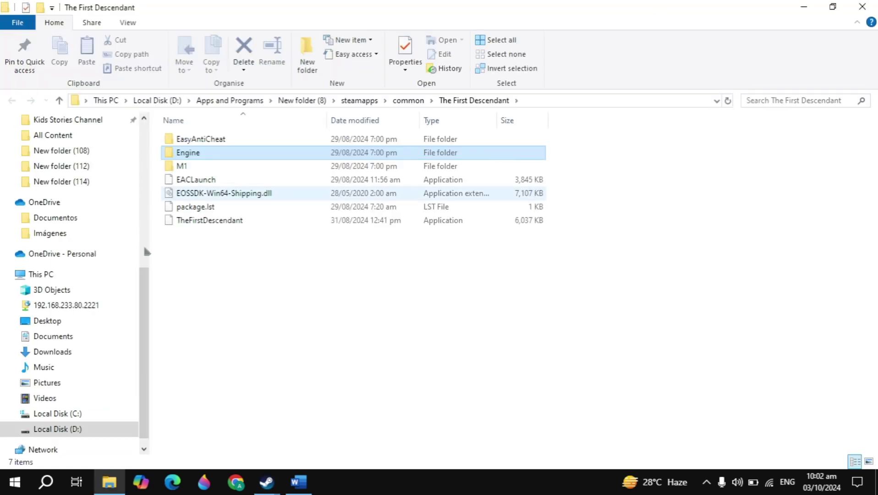
pyautogui.click(279, 222)
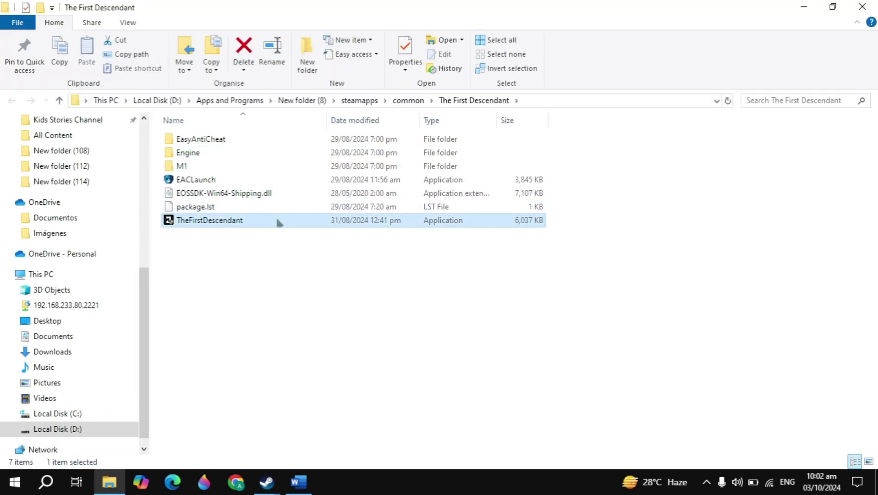
pyautogui.rightClick(239, 225)
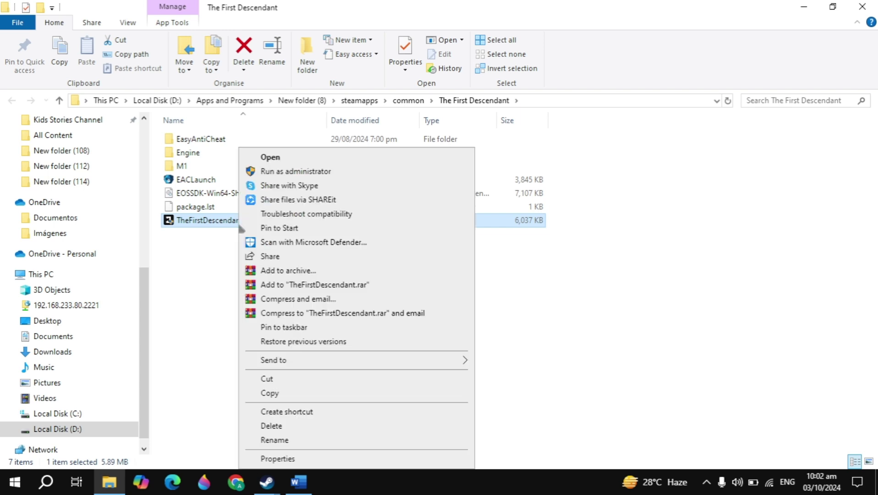
pyautogui.click(322, 462)
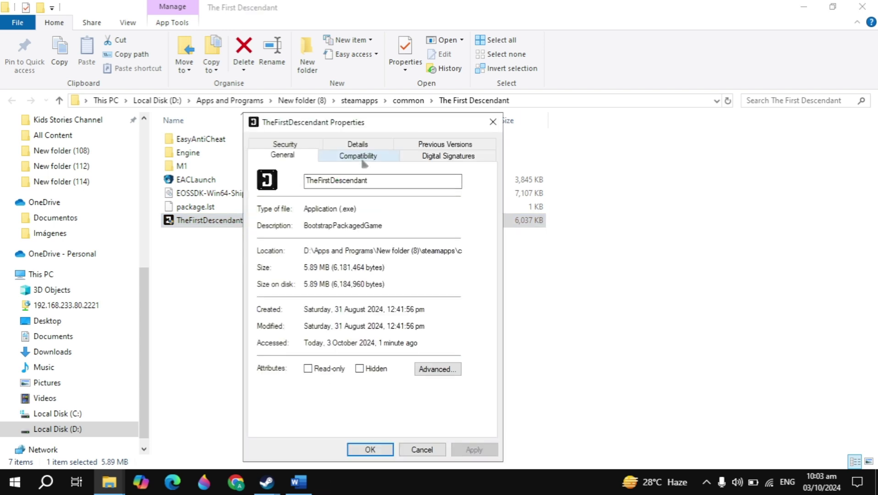
pyautogui.click(362, 160)
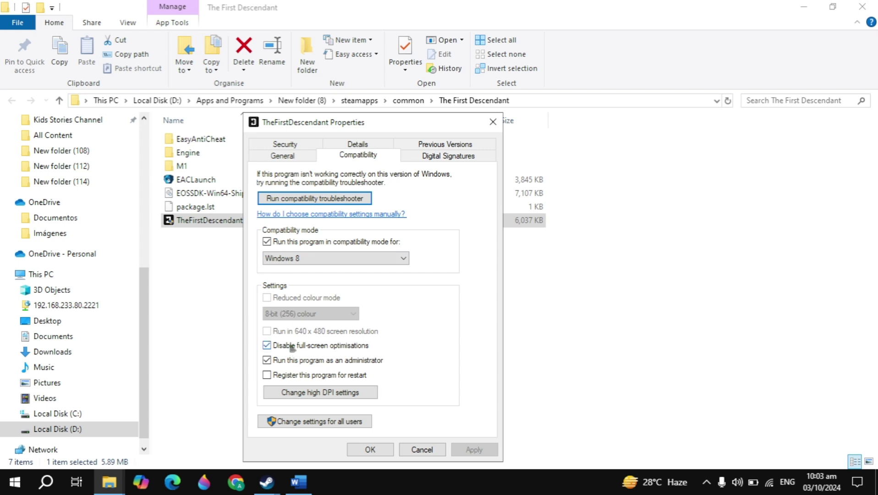
pyautogui.click(267, 242)
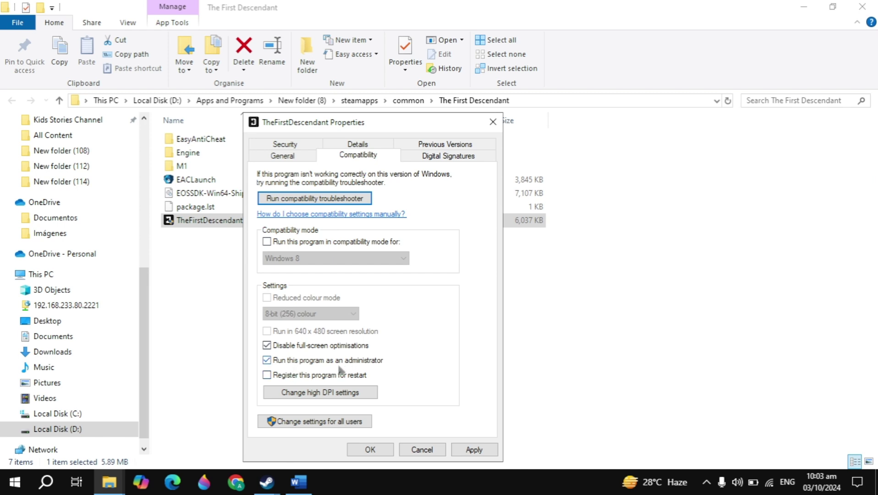
pyautogui.click(480, 454)
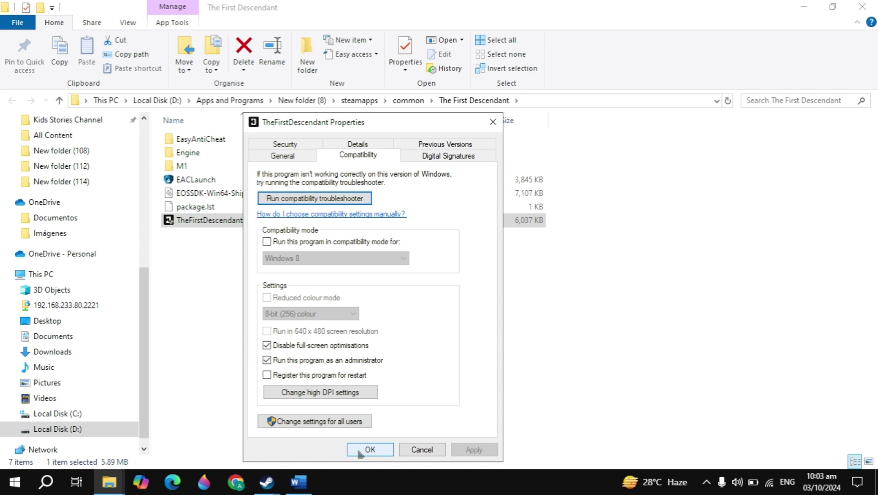
# Re-enable Windows 8 compatibility mode, save the properties, and close the folder window
pyautogui.click(268, 242)
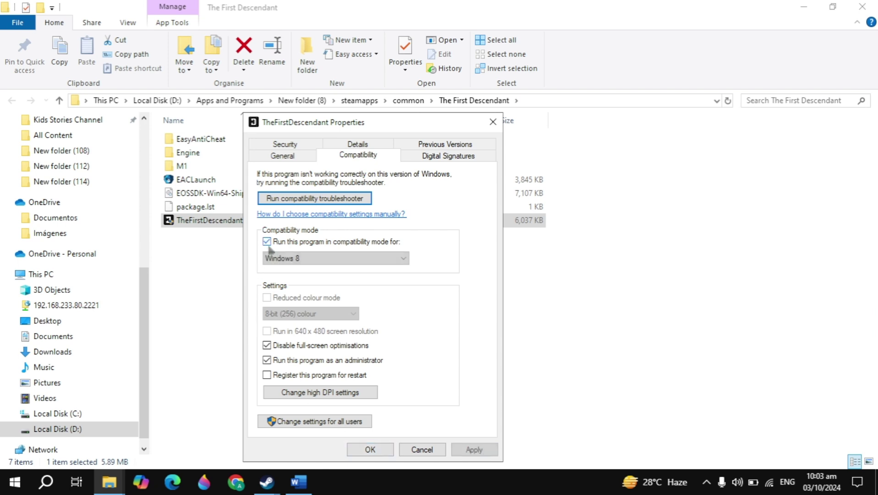
pyautogui.click(347, 261)
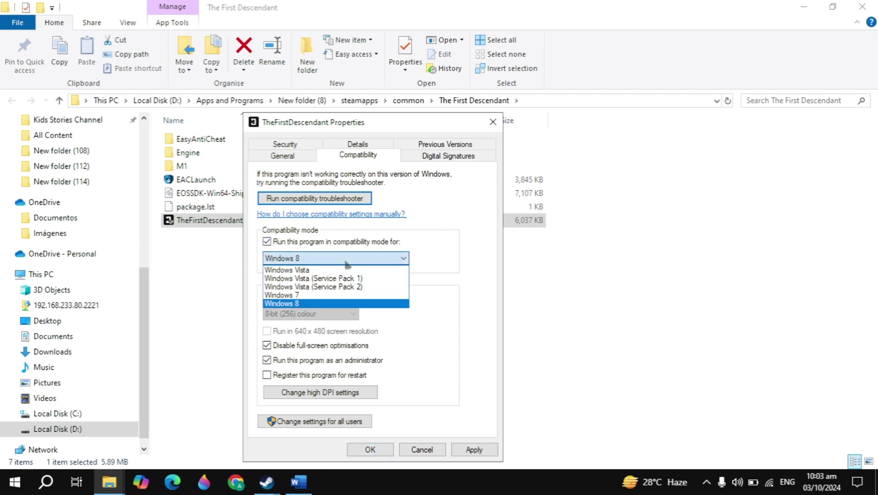
pyautogui.click(330, 258)
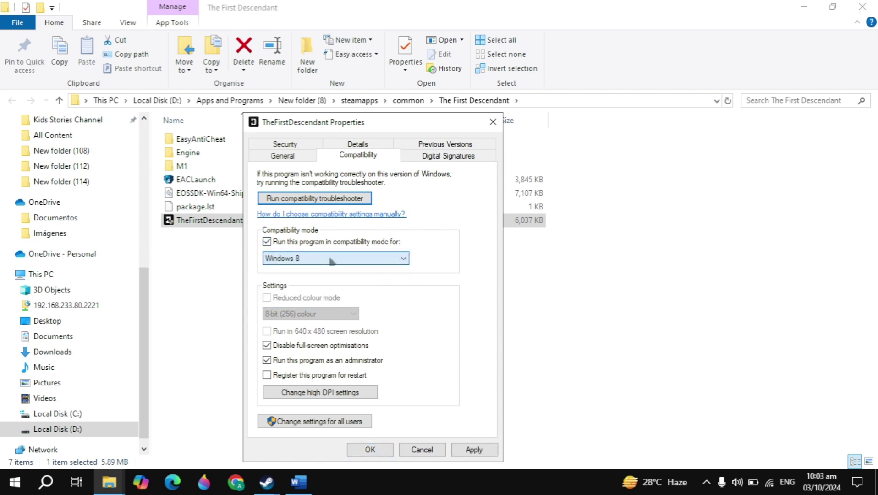
pyautogui.click(475, 450)
pyautogui.click(388, 454)
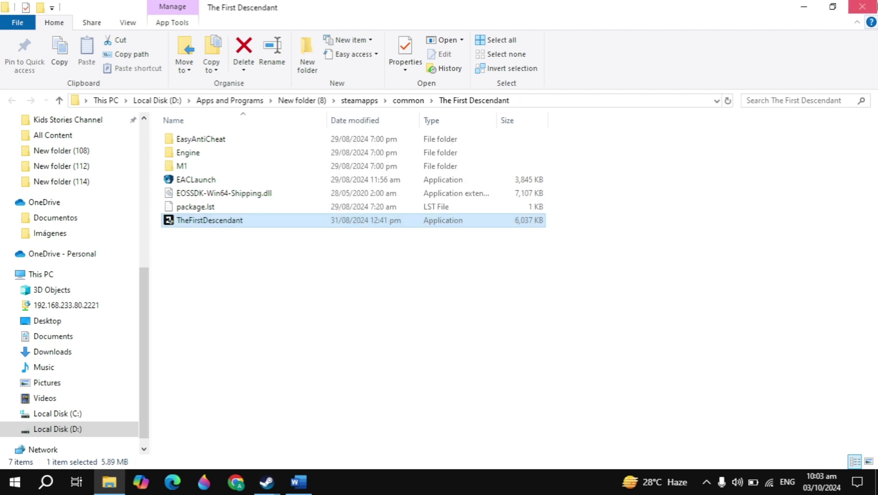
pyautogui.click(862, 7)
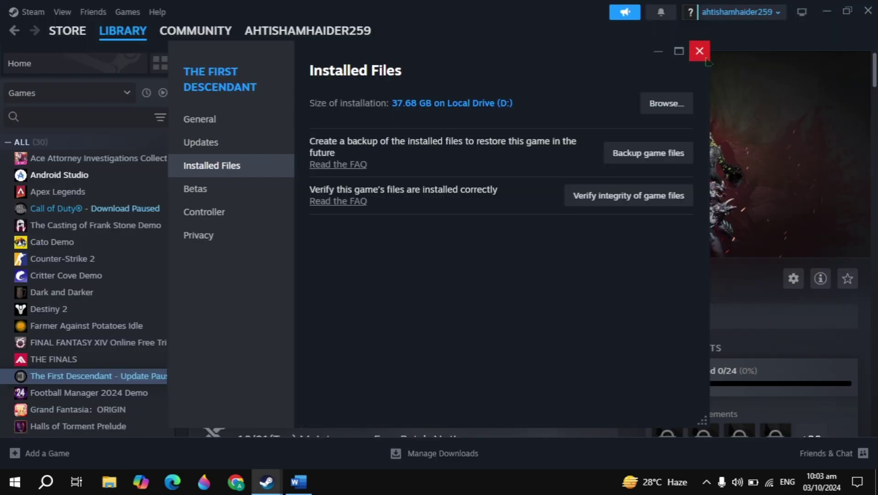
# Close Steam's Installed Files settings and scroll the Word guide to the resolution tip
pyautogui.click(706, 59)
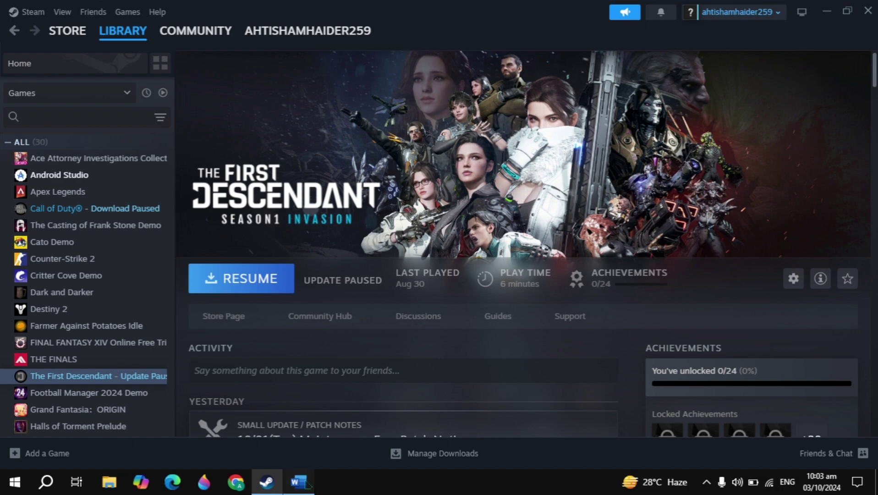
pyautogui.click(298, 481)
pyautogui.scroll(-5, 399, 356)
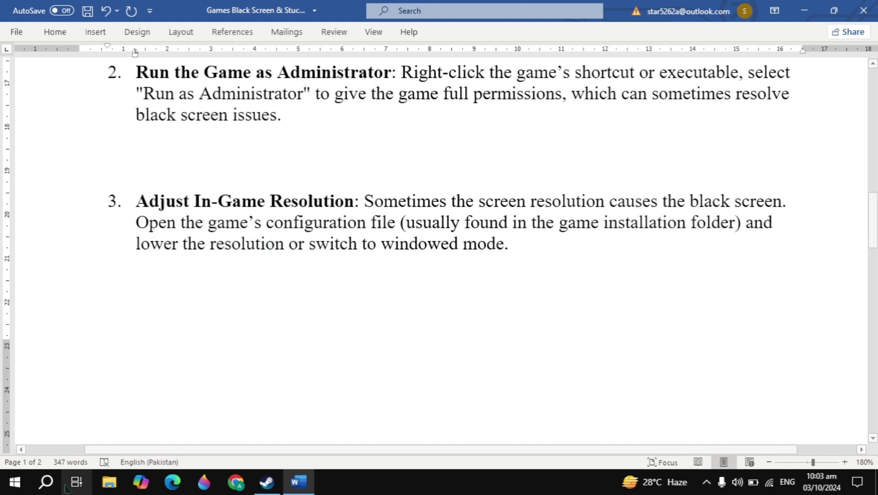
# Check the display resolution in Windows Settings, keeping it at 1366 × 768
pyautogui.click(46, 481)
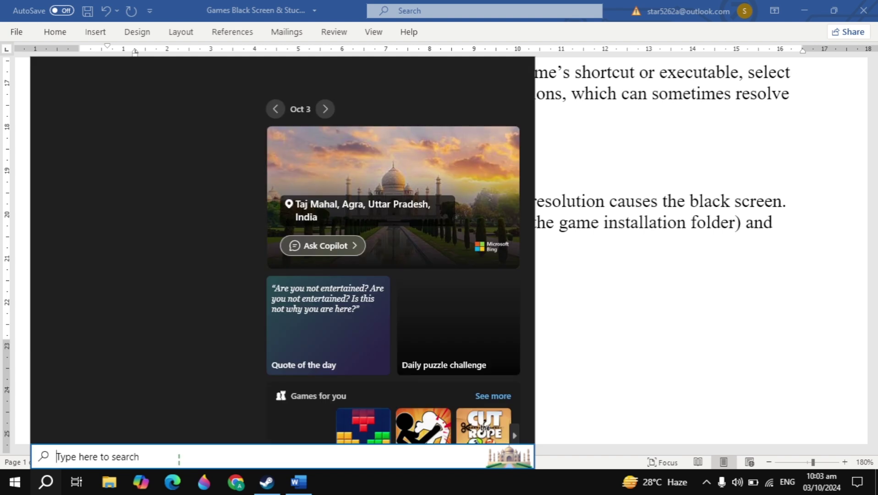
pyautogui.write('re')
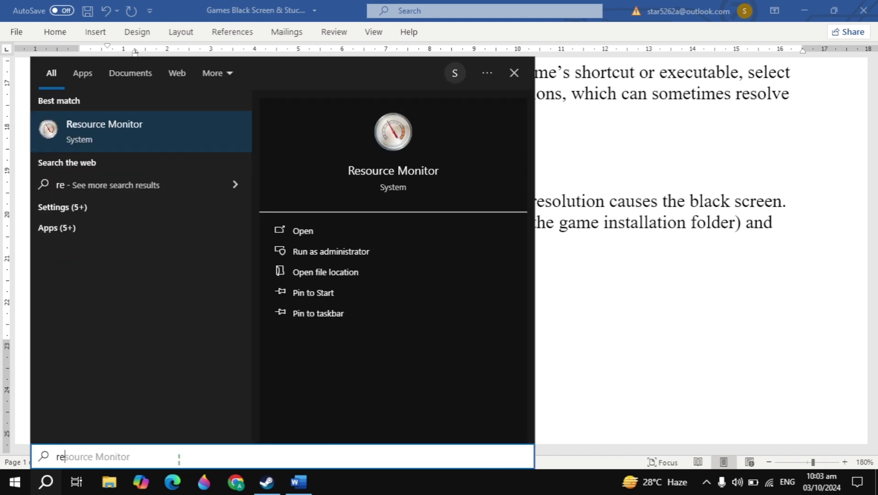
pyautogui.write('sol')
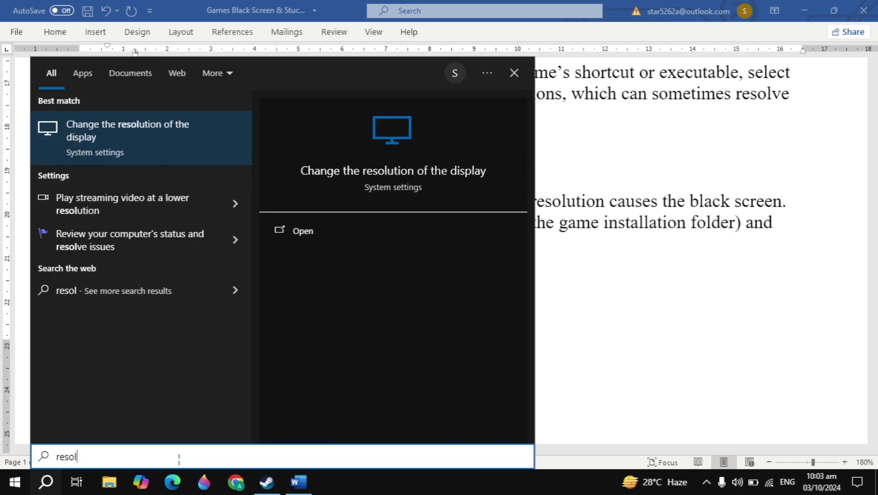
pyautogui.click(175, 161)
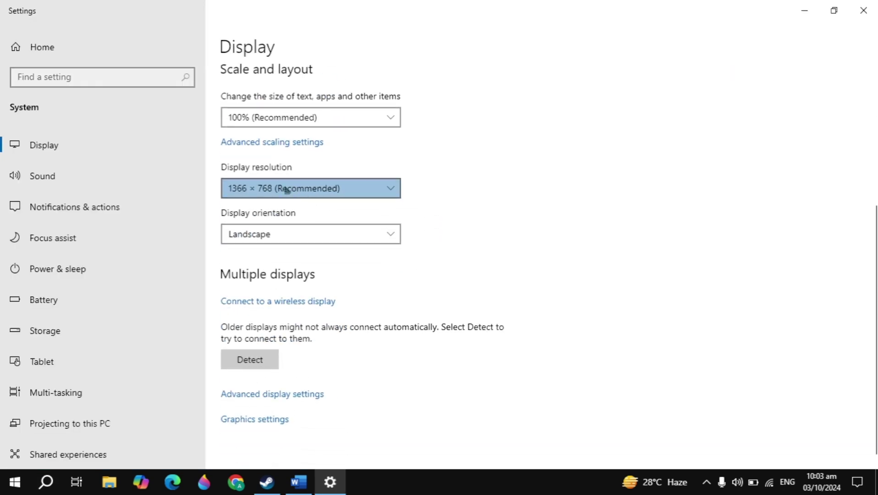
pyautogui.click(286, 188)
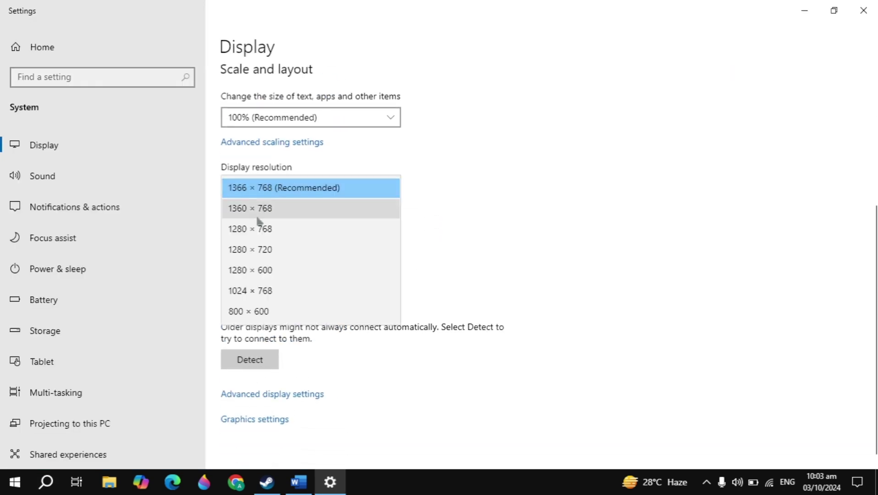
pyautogui.click(321, 196)
# Close Settings and scroll the guide to the overlay and Windows update tips
pyautogui.click(864, 10)
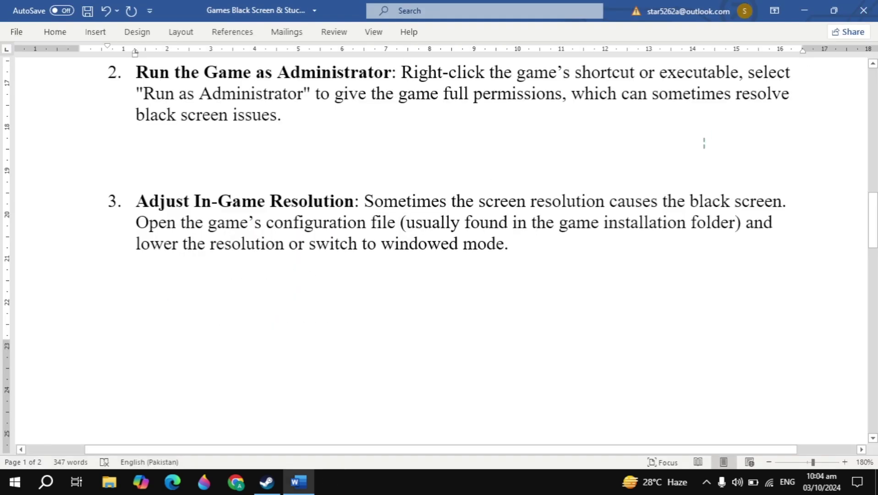
pyautogui.scroll(-3, 704, 143)
pyautogui.scroll(-5, 704, 143)
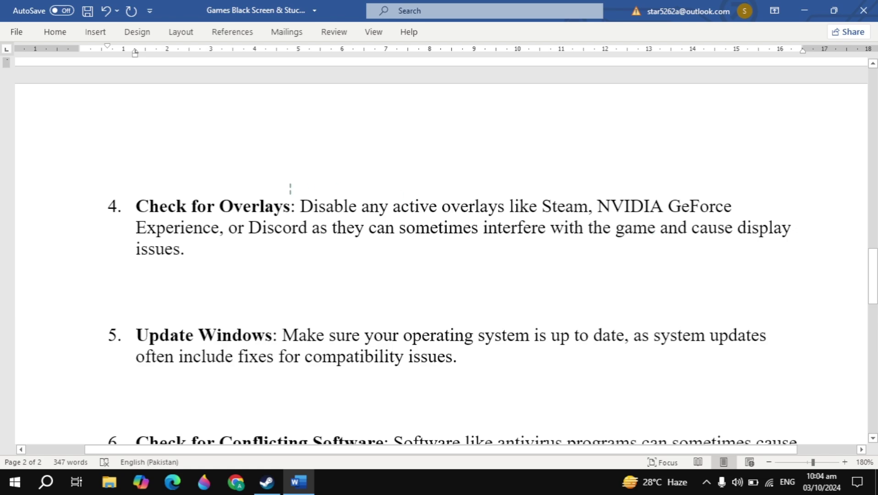
pyautogui.click(267, 482)
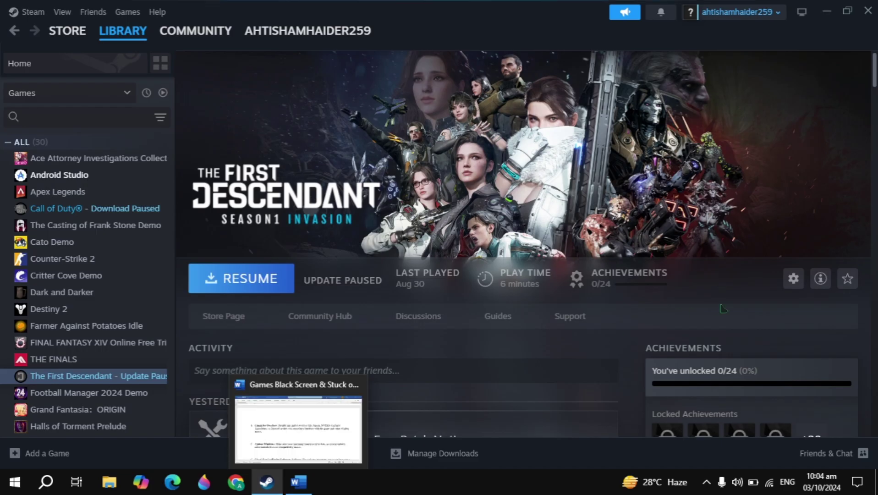
pyautogui.click(794, 278)
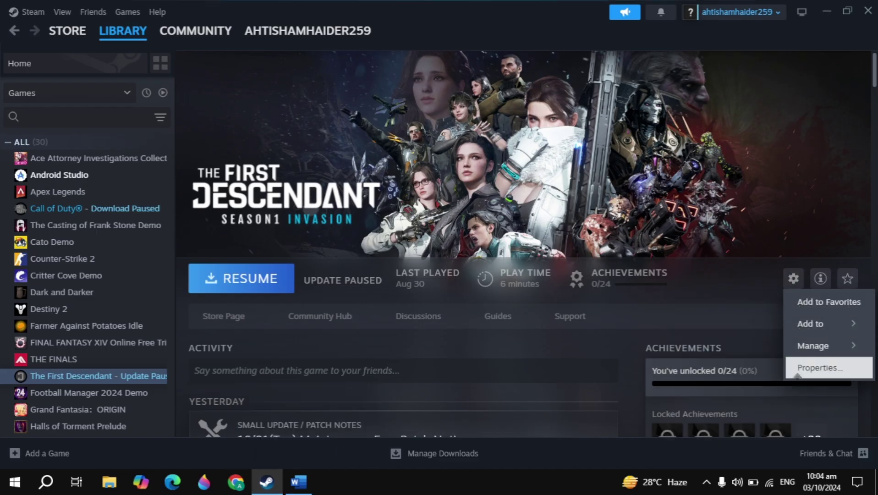
pyautogui.click(797, 373)
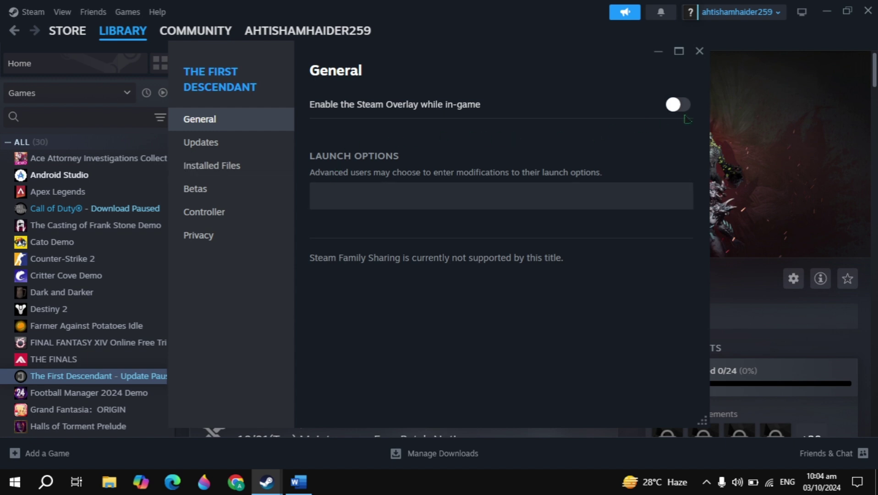
pyautogui.click(699, 51)
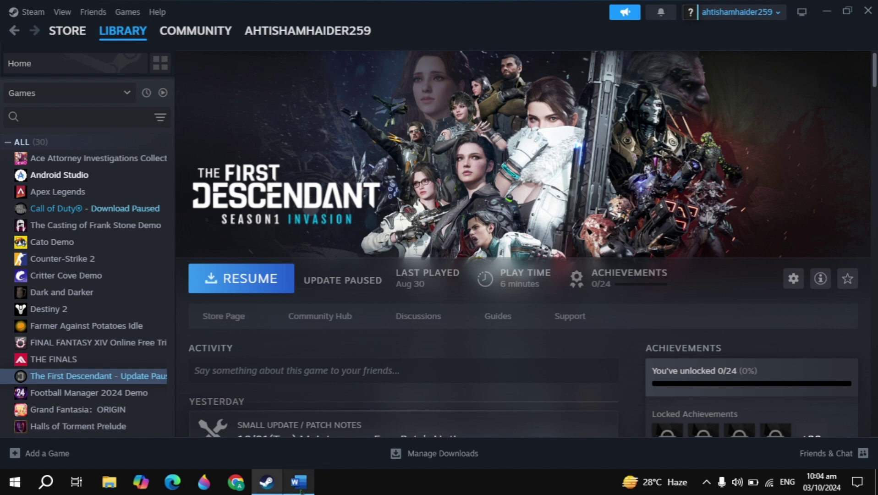
pyautogui.click(298, 481)
# Insert a new item 5, 'Disable discord overlay', after item 4 in the guide
pyautogui.click(313, 255)
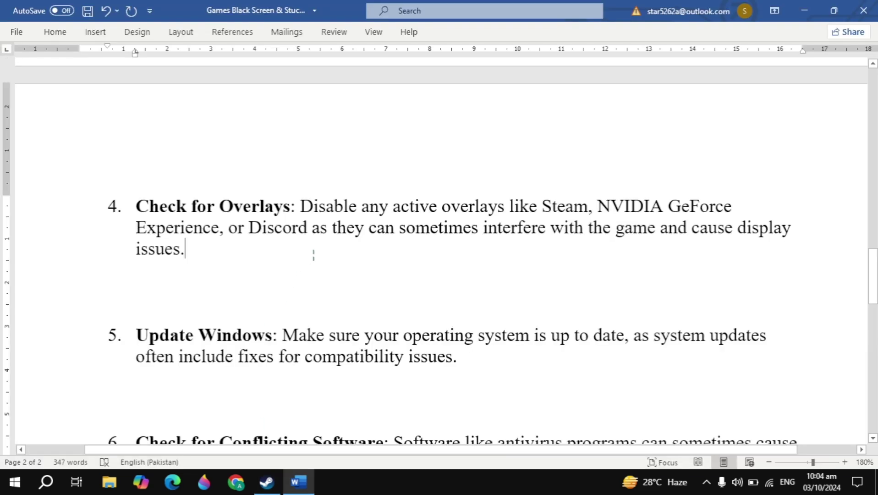
pyautogui.press('Return')
pyautogui.write('disa')
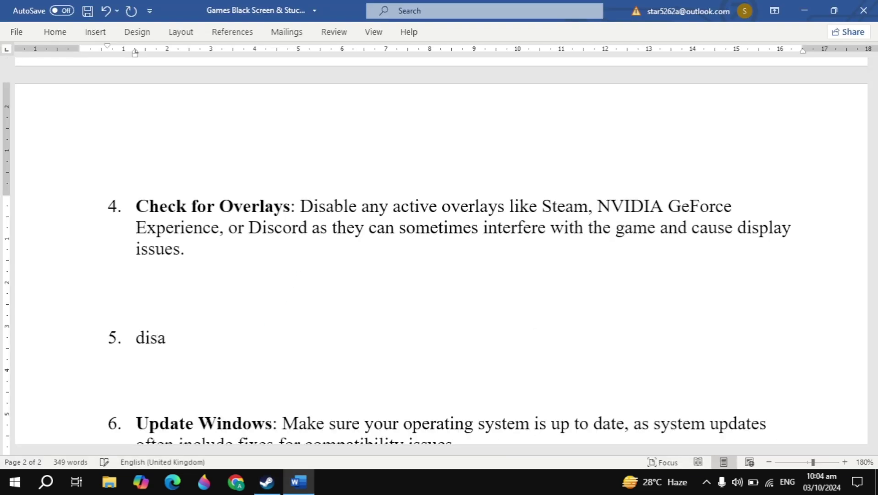
pyautogui.write('ble discord overlay')
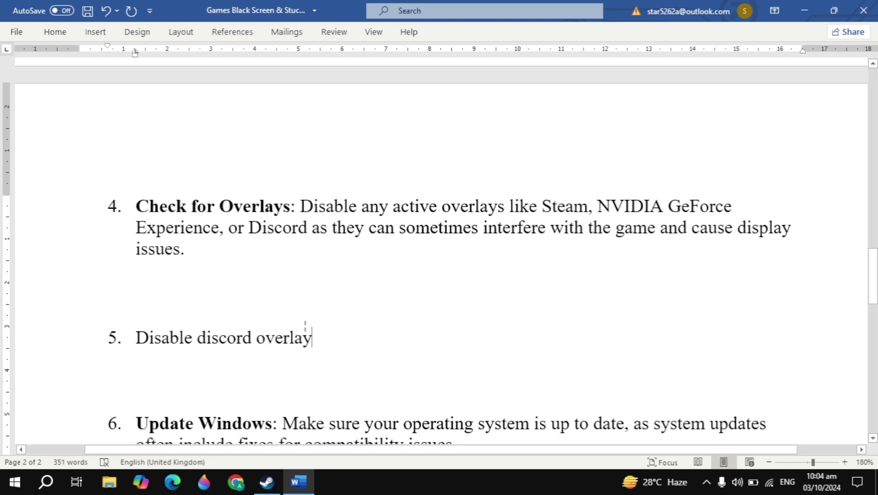
pyautogui.scroll(-2, 306, 327)
pyautogui.scroll(-1, 305, 325)
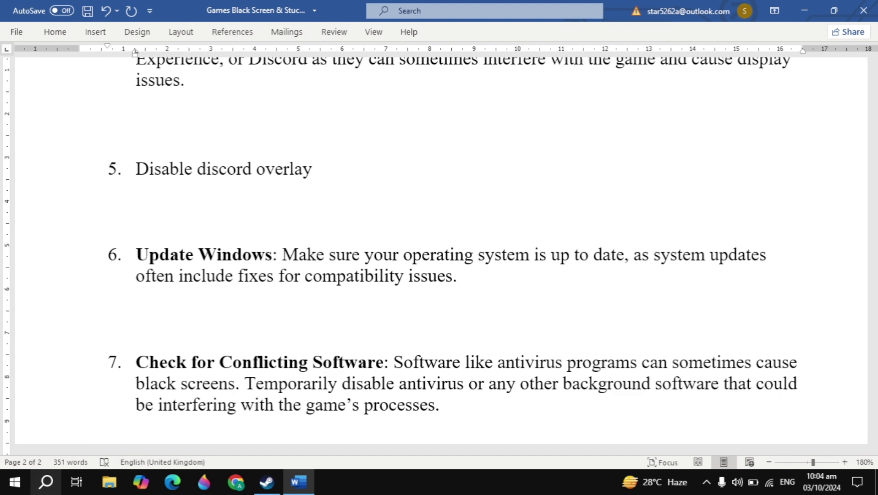
pyautogui.press('super+s')
pyautogui.write('upda')
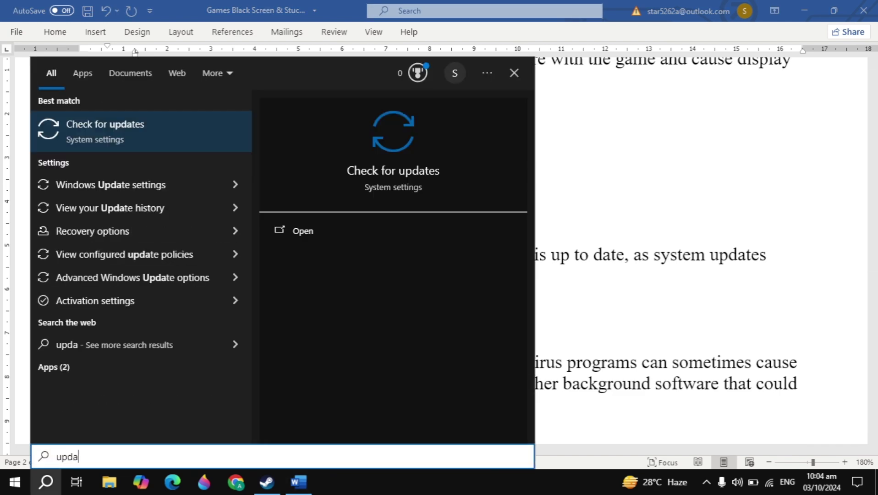
pyautogui.press('Return')
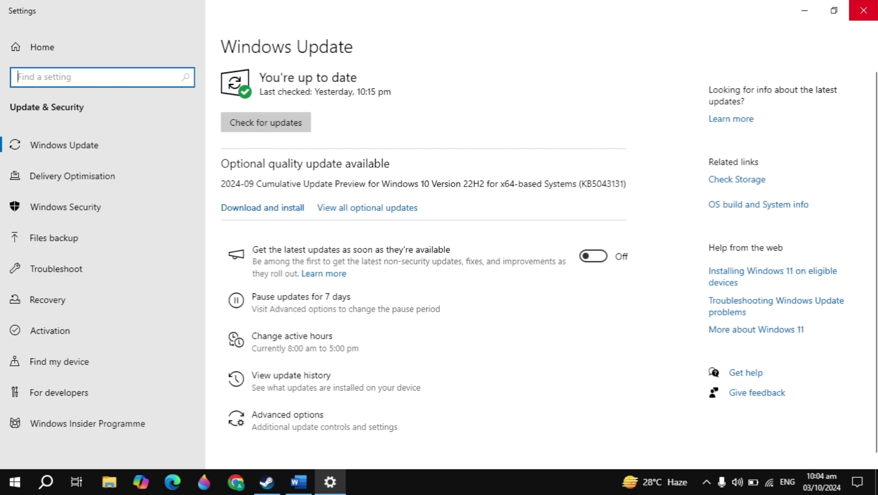
pyautogui.click(863, 10)
pyautogui.scroll(-3, 390, 292)
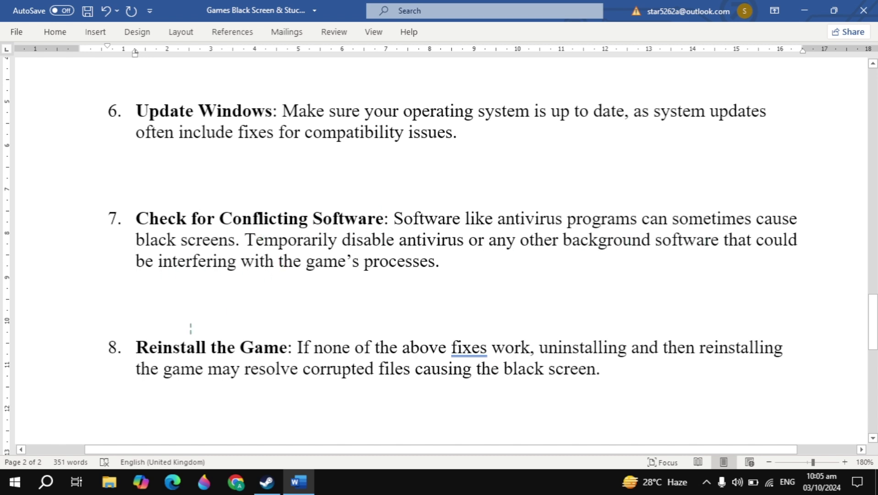
pyautogui.click(46, 482)
pyautogui.write('wi')
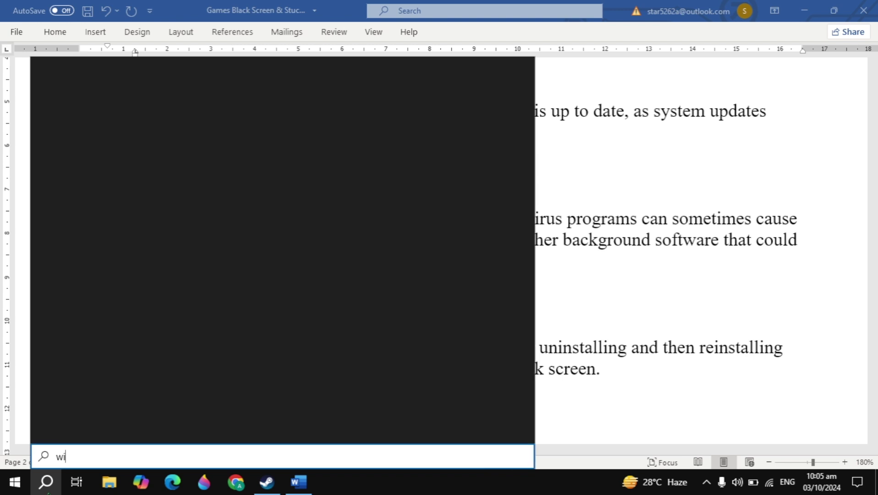
pyautogui.write('ndpw')
pyautogui.press('BackSpace')
pyautogui.press('BackSpace')
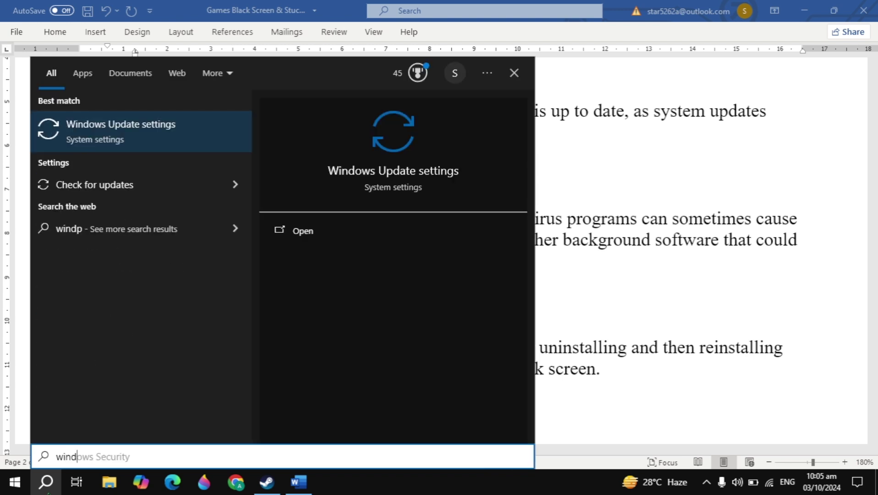
pyautogui.write('ows se')
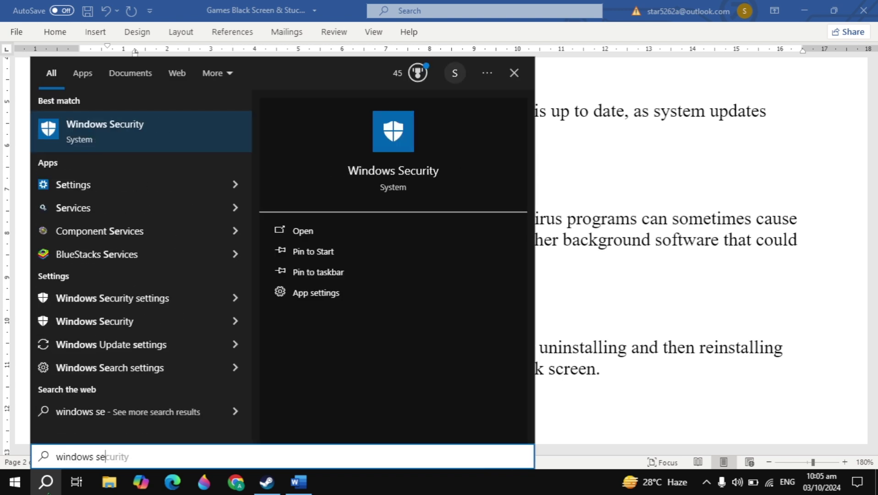
pyautogui.write('cu')
pyautogui.press('Return')
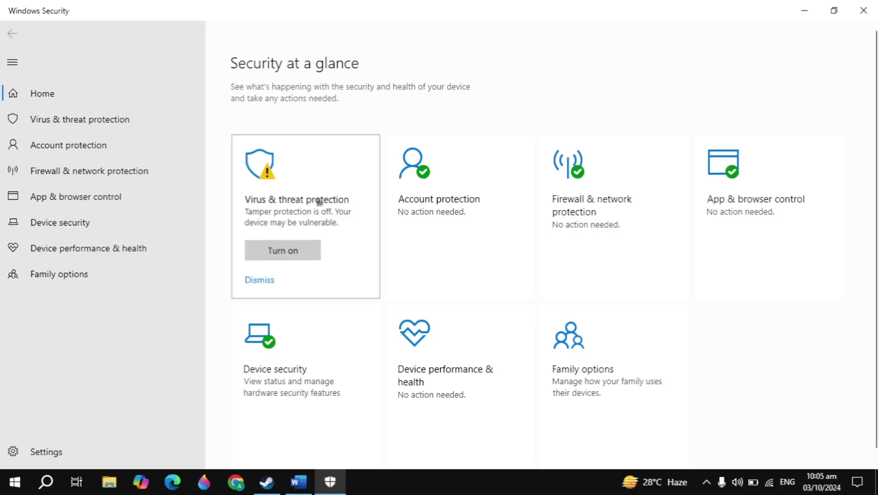
pyautogui.click(329, 241)
pyautogui.scroll(-5, 330, 243)
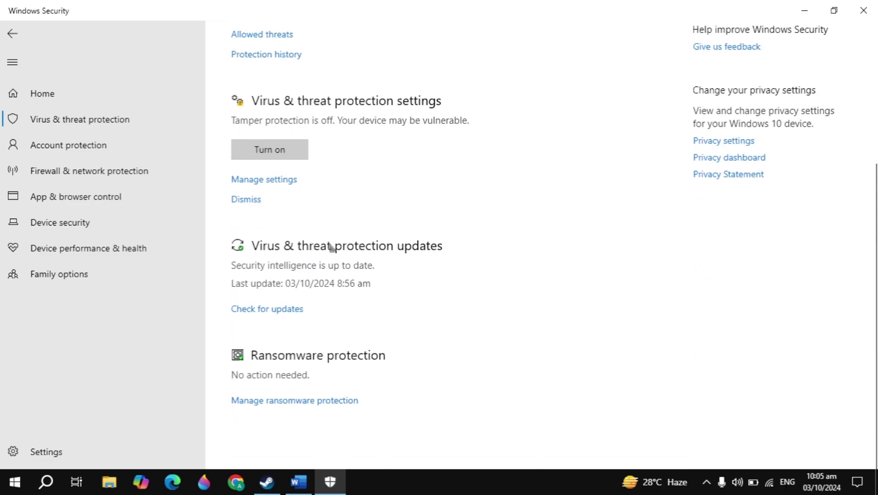
pyautogui.scroll(1, 328, 246)
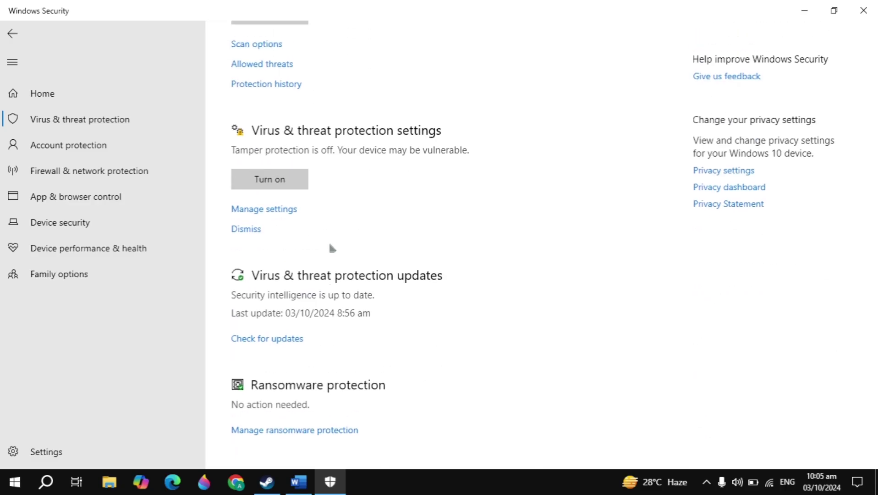
pyautogui.click(265, 432)
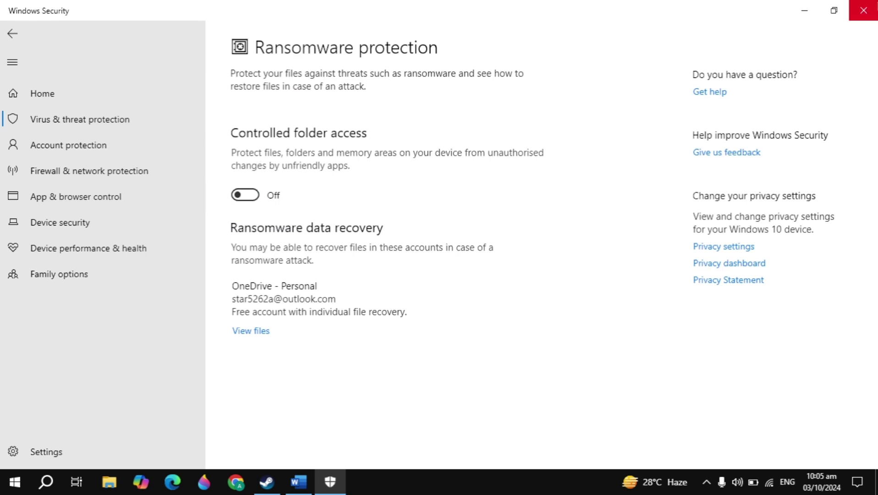
pyautogui.click(863, 10)
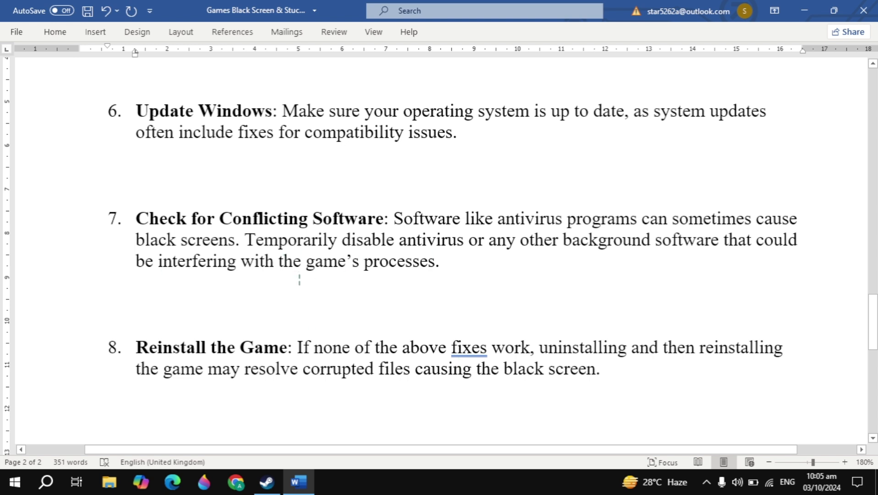
pyautogui.scroll(-2, 299, 280)
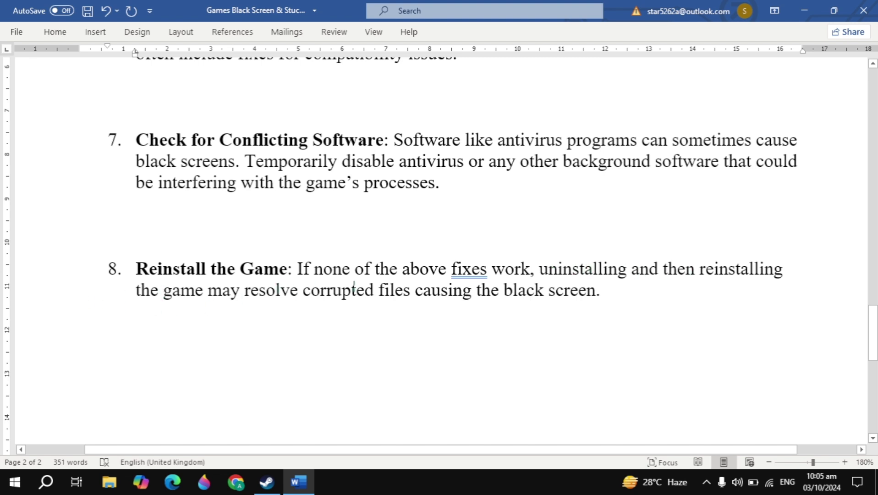
pyautogui.scroll(-2, 354, 289)
pyautogui.scroll(20, 354, 286)
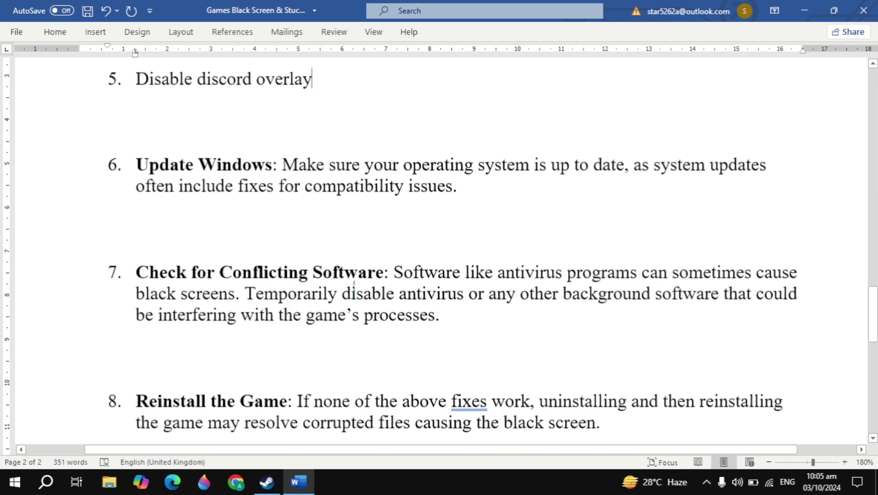
pyautogui.scroll(8, 353, 288)
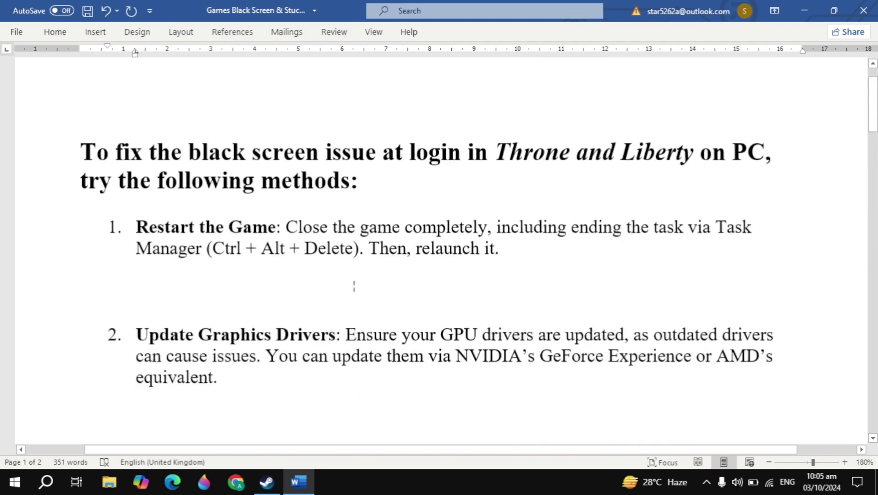